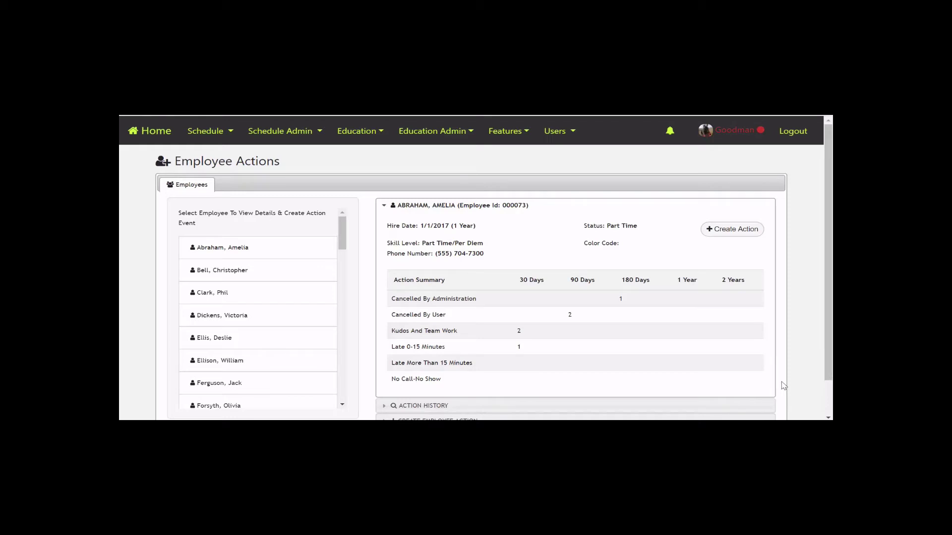
# Review the module toggles in System Configuration's Modules Menu, including Employee Actions.
pyautogui.click(509, 136)
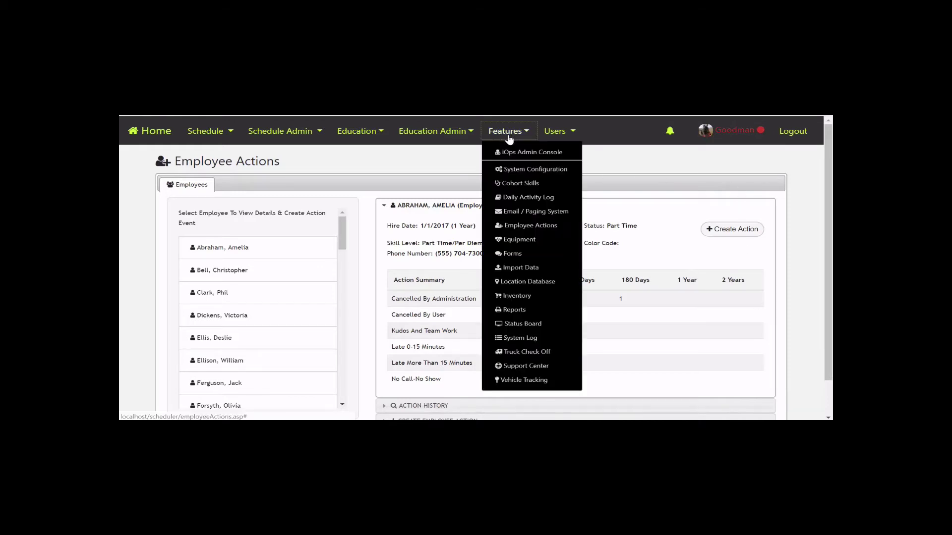
pyautogui.click(520, 171)
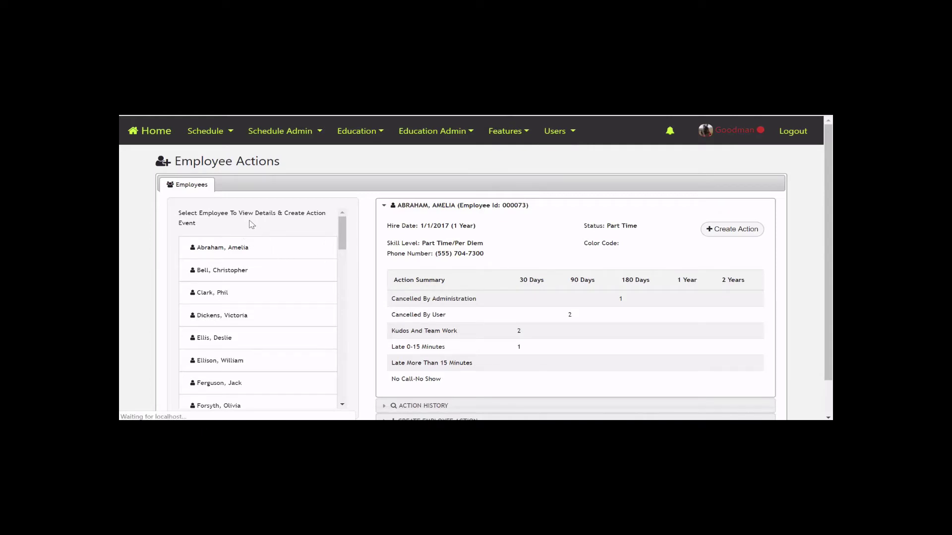
pyautogui.click(218, 221)
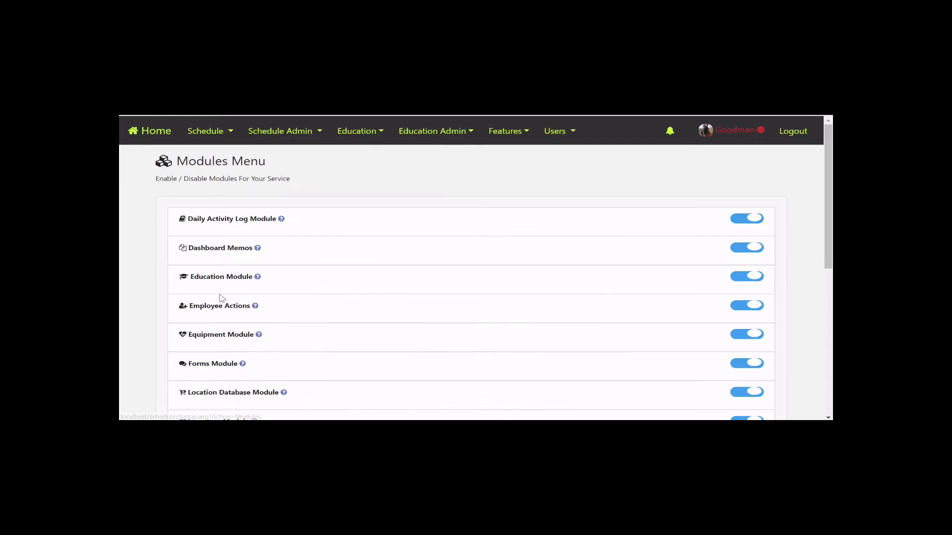
pyautogui.scroll(-1, 221, 293)
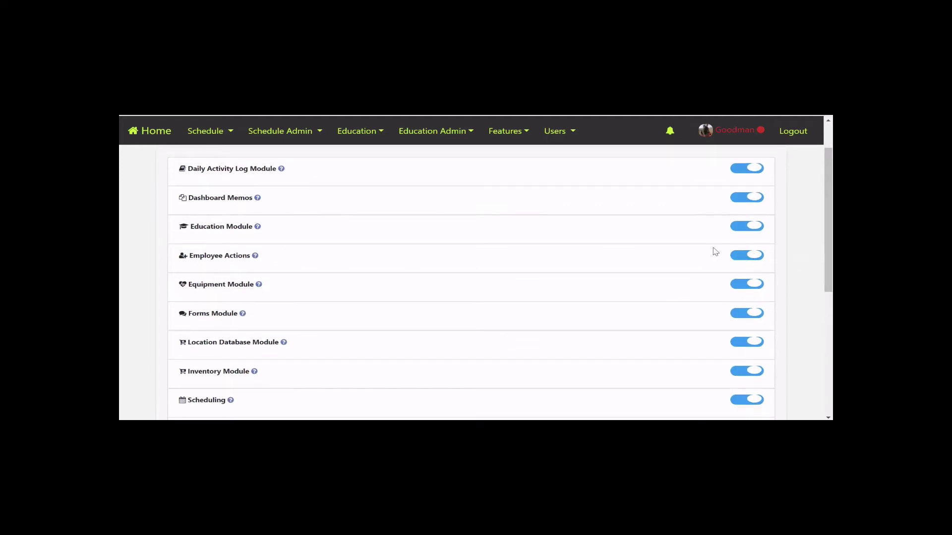
pyautogui.scroll(1, 640, 259)
pyautogui.click(508, 132)
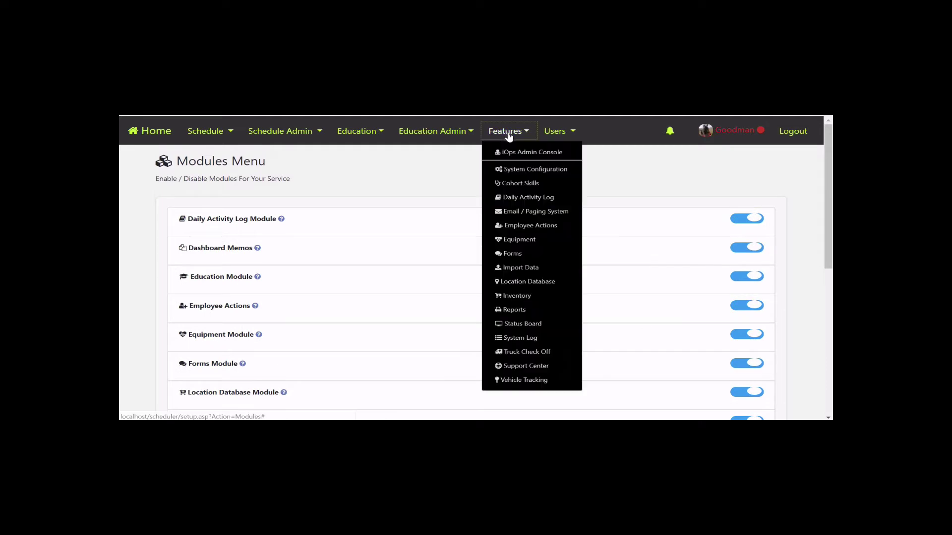
# Show the six Employee Action Types under System Configuration's Users settings.
pyautogui.click(518, 170)
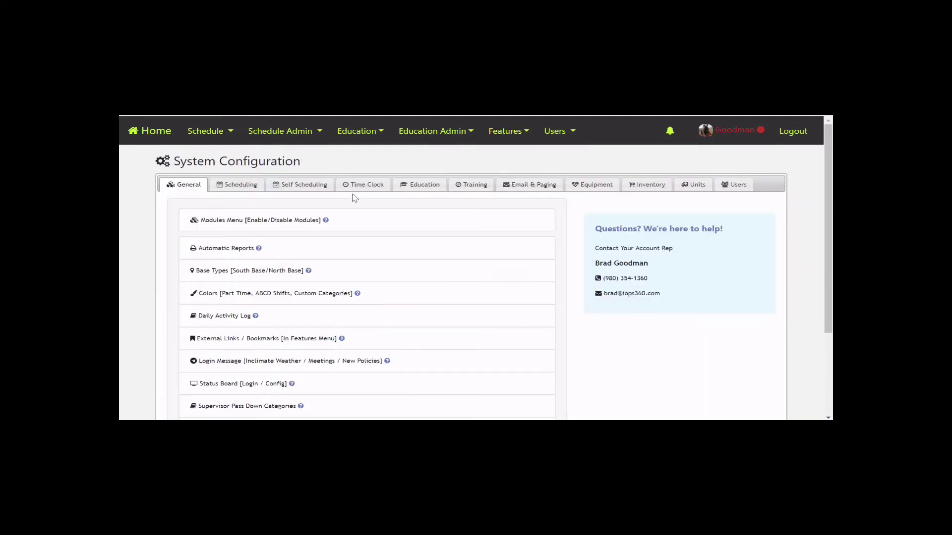
pyautogui.click(732, 193)
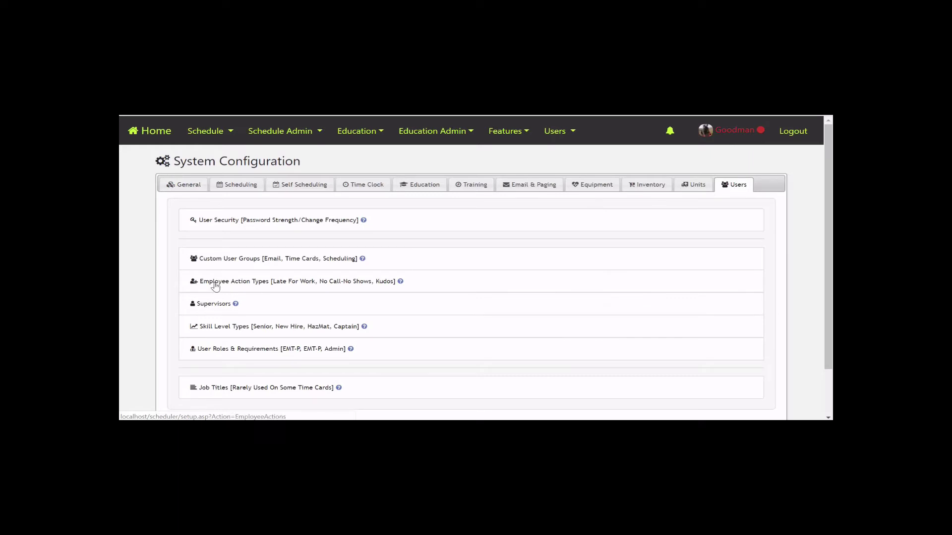
pyautogui.click(232, 283)
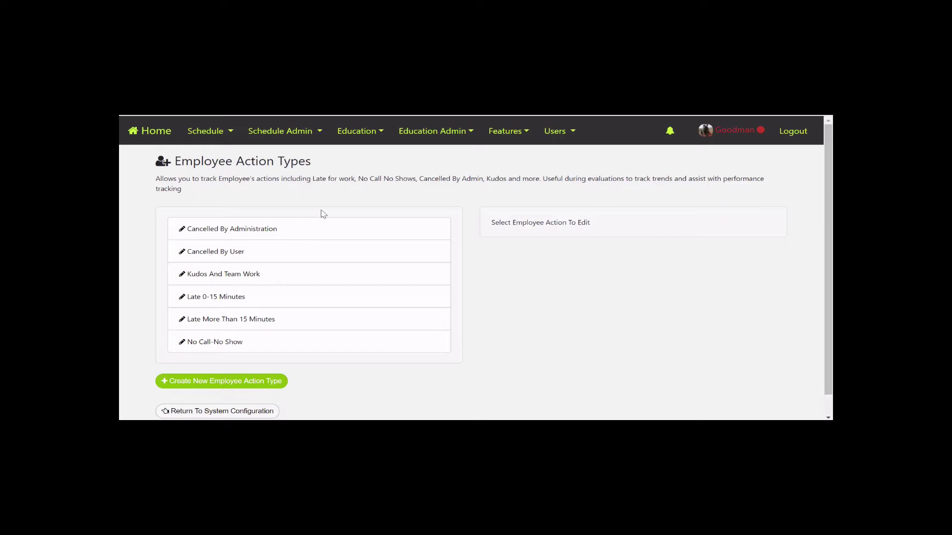
# Select the employee's record on the Employee Actions page and collapse her details section.
pyautogui.click(505, 131)
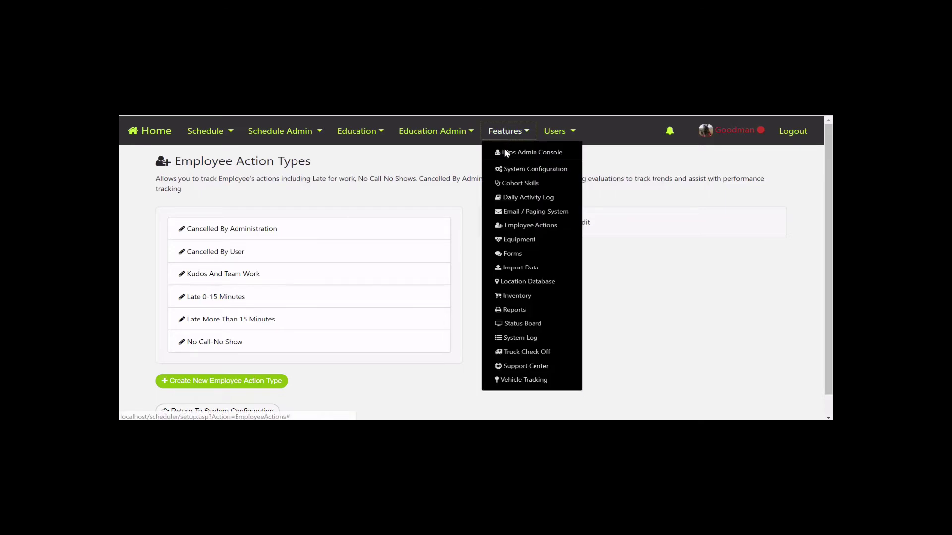
pyautogui.click(507, 227)
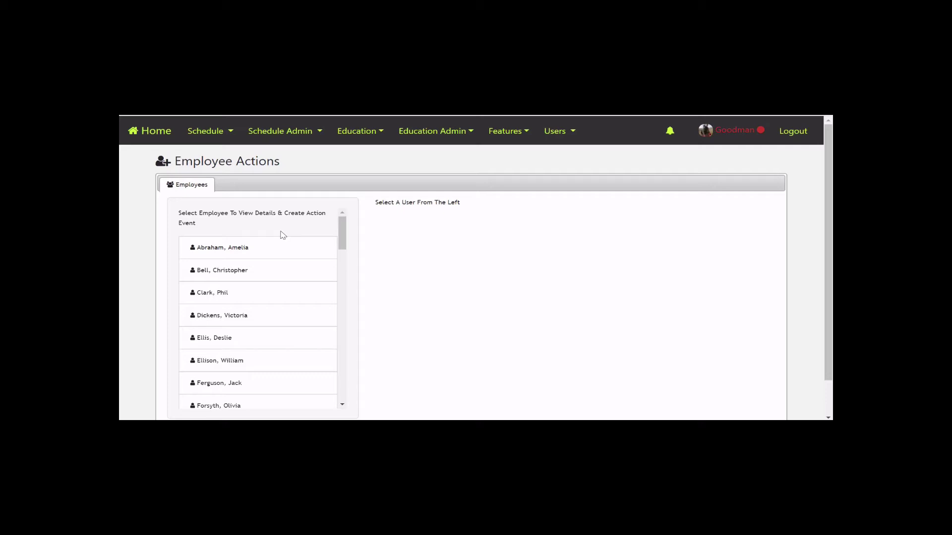
pyautogui.click(241, 252)
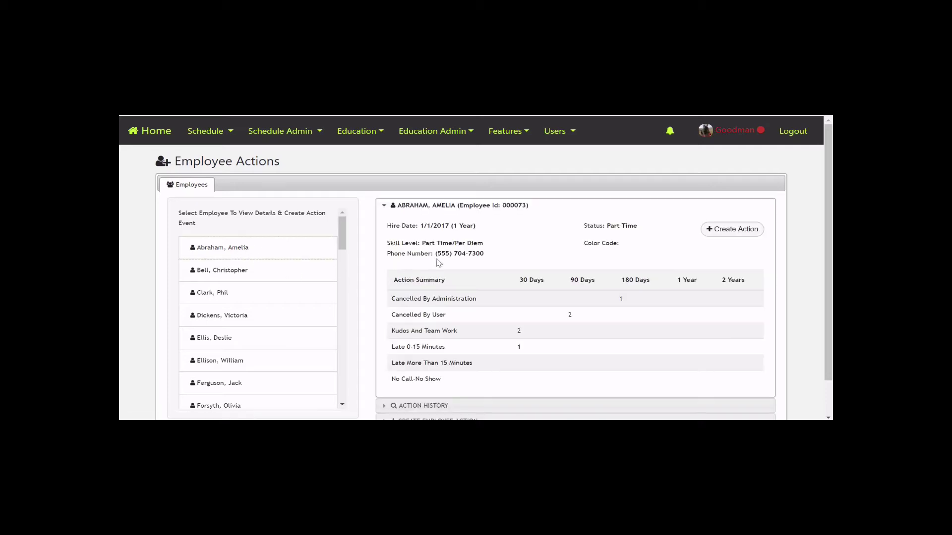
pyautogui.click(405, 207)
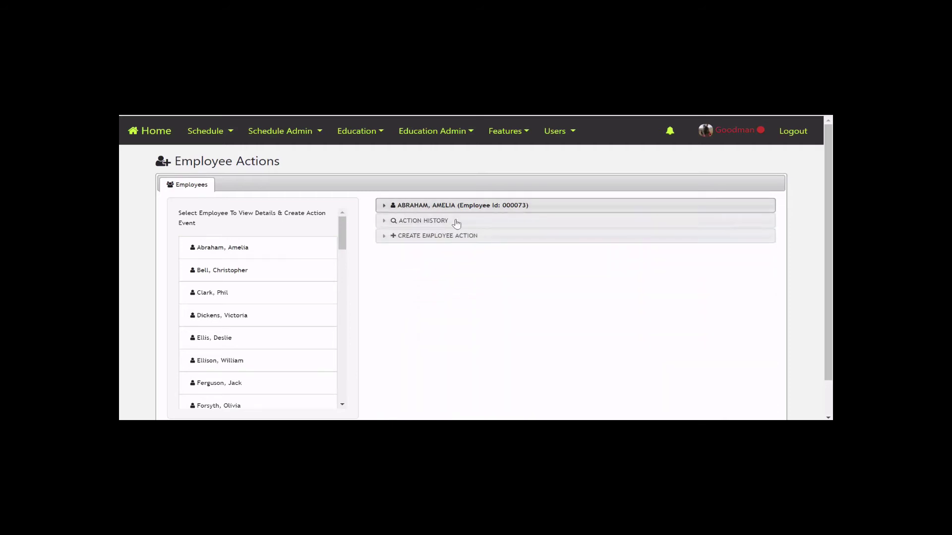
pyautogui.click(413, 211)
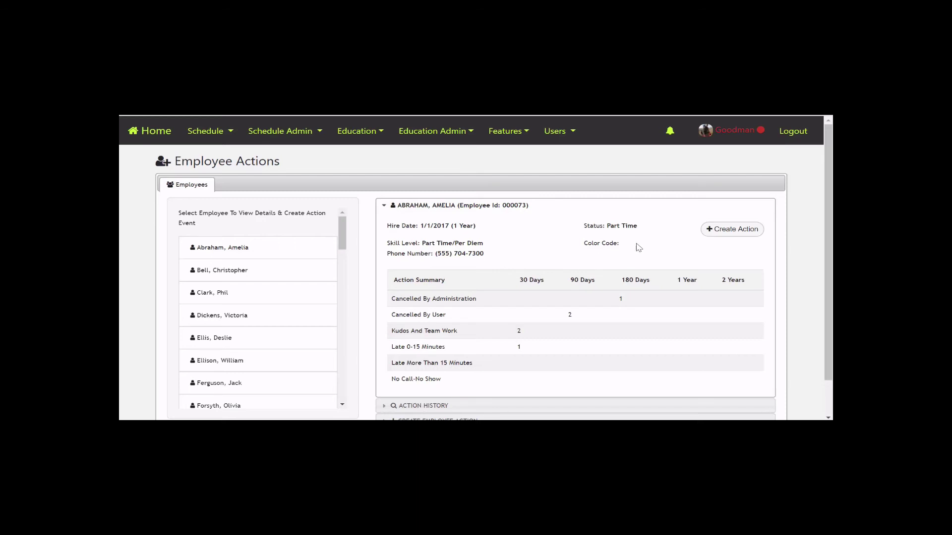
pyautogui.click(451, 209)
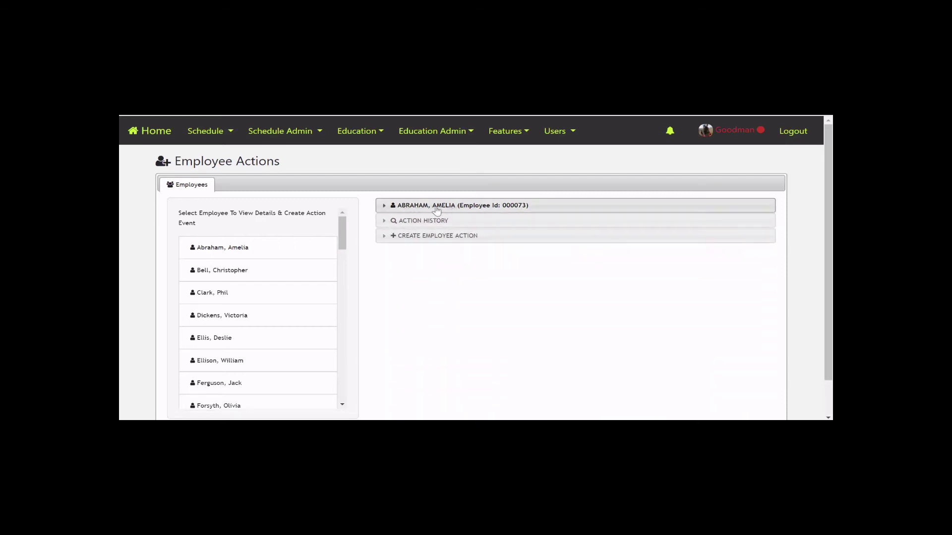
# Expand the employee's Action History with the 365 Days range and view the Action Type filter.
pyautogui.click(419, 220)
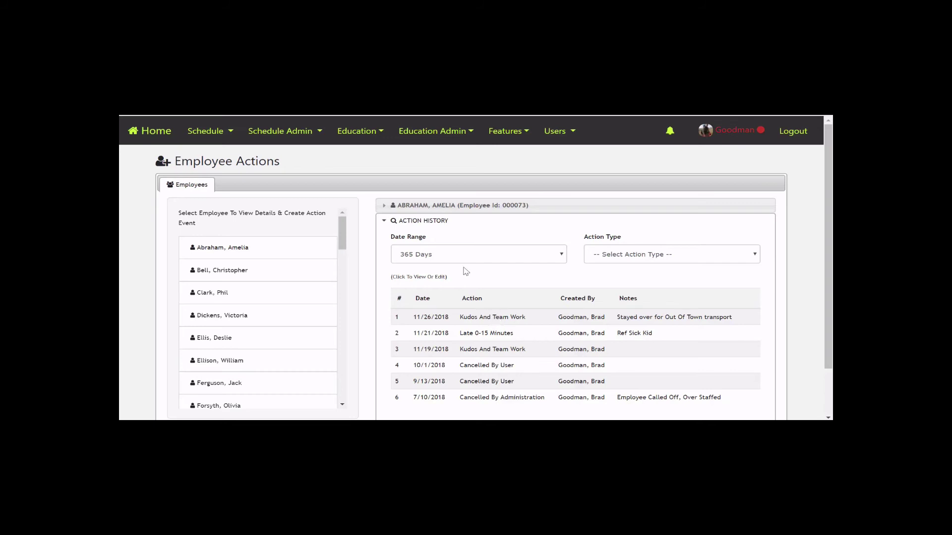
pyautogui.click(452, 255)
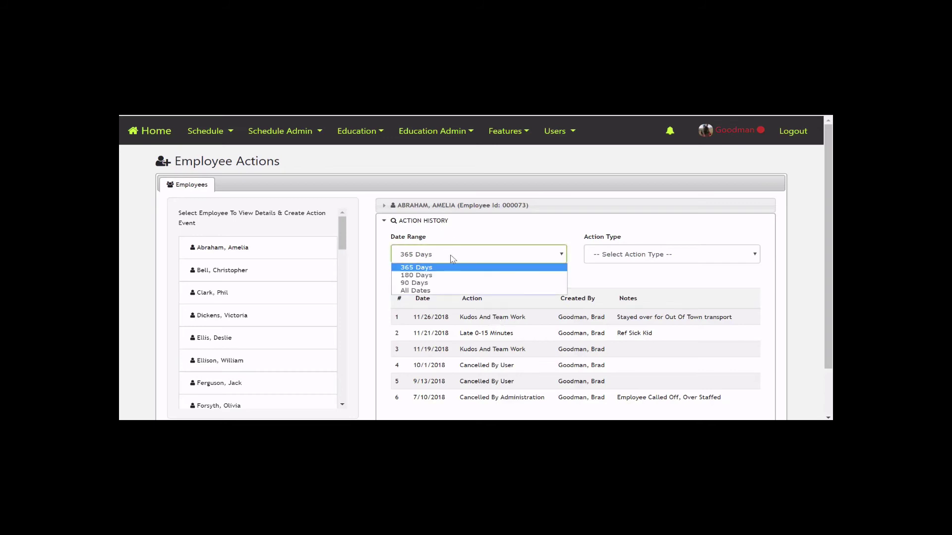
pyautogui.click(469, 247)
pyautogui.click(670, 256)
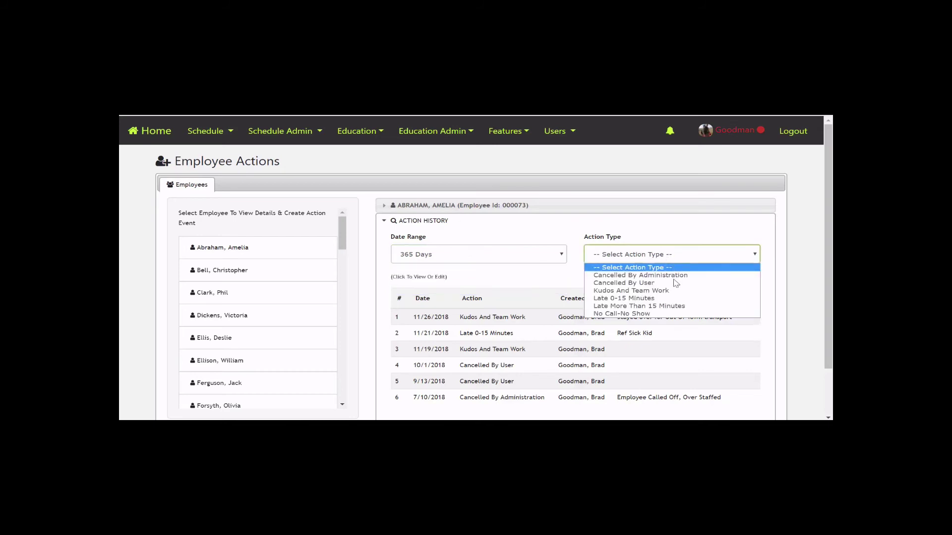
# Collapse the action history and open the Create Employee Action form.
pyautogui.click(448, 222)
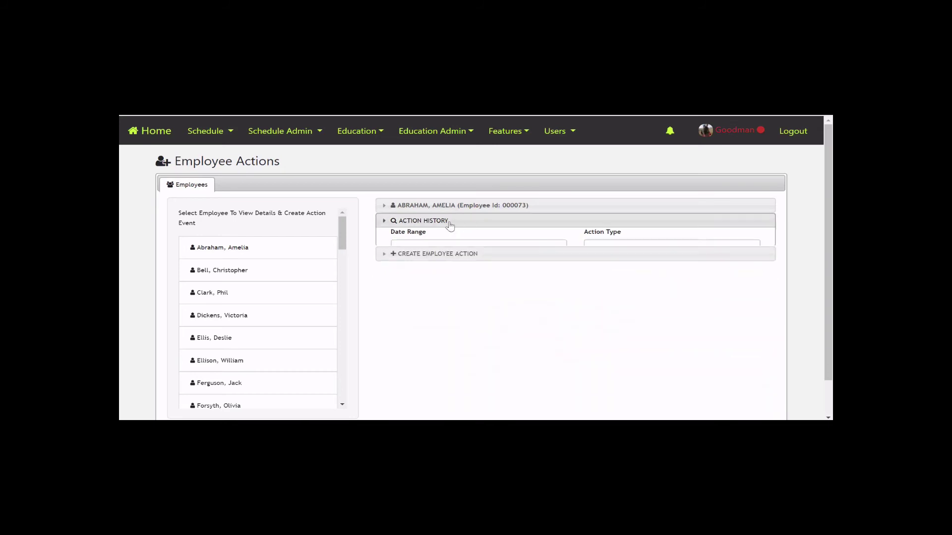
pyautogui.click(424, 237)
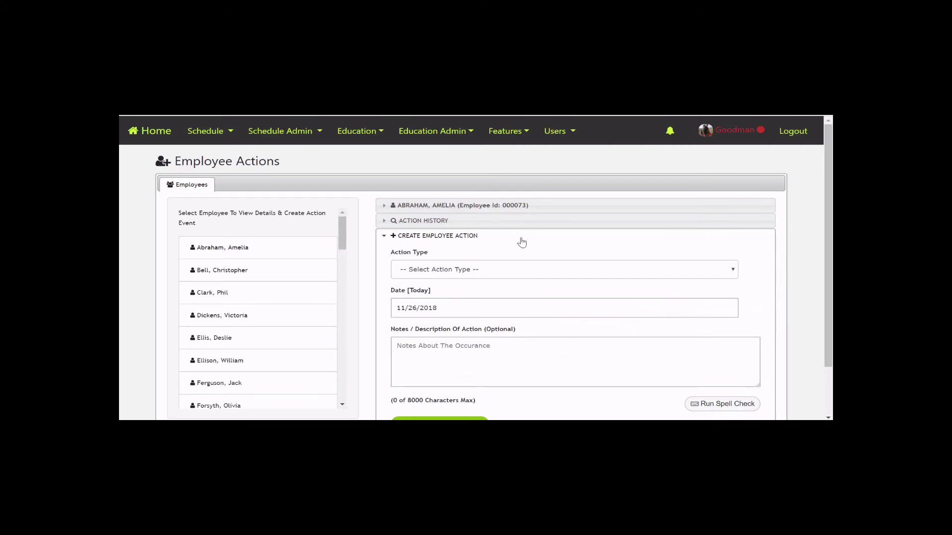
pyautogui.click(462, 208)
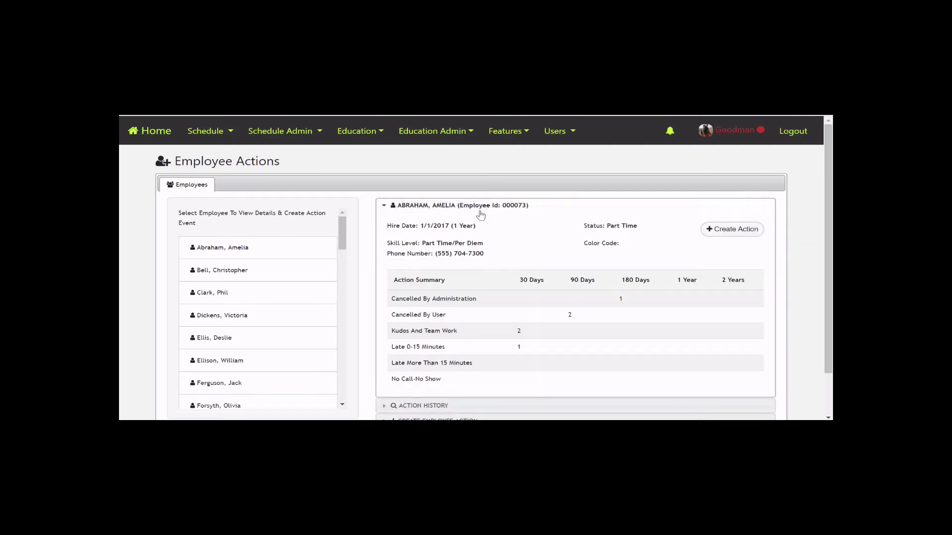
pyautogui.click(451, 207)
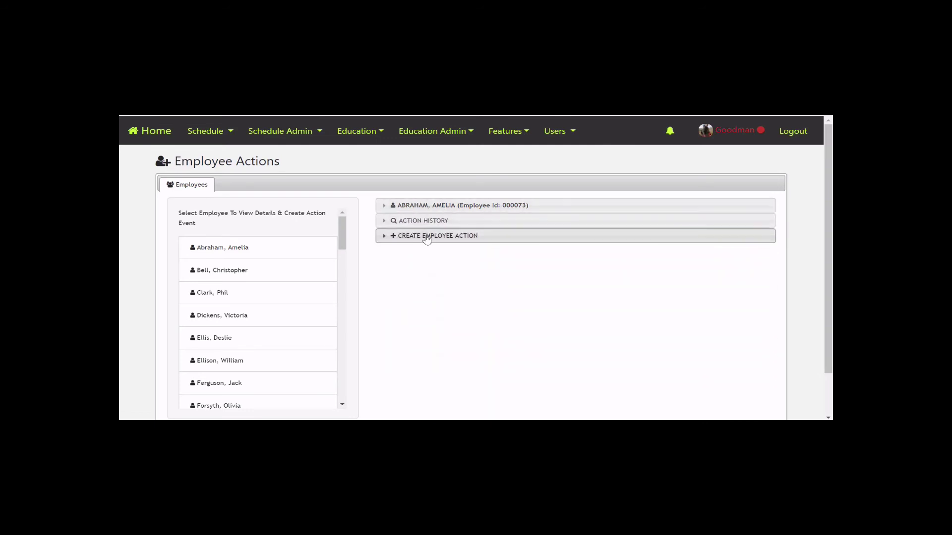
pyautogui.click(426, 236)
# Fill in type Kudos And Team Work, date 11/25/2018, and note 'Came in to help with coverage'.
pyautogui.click(466, 272)
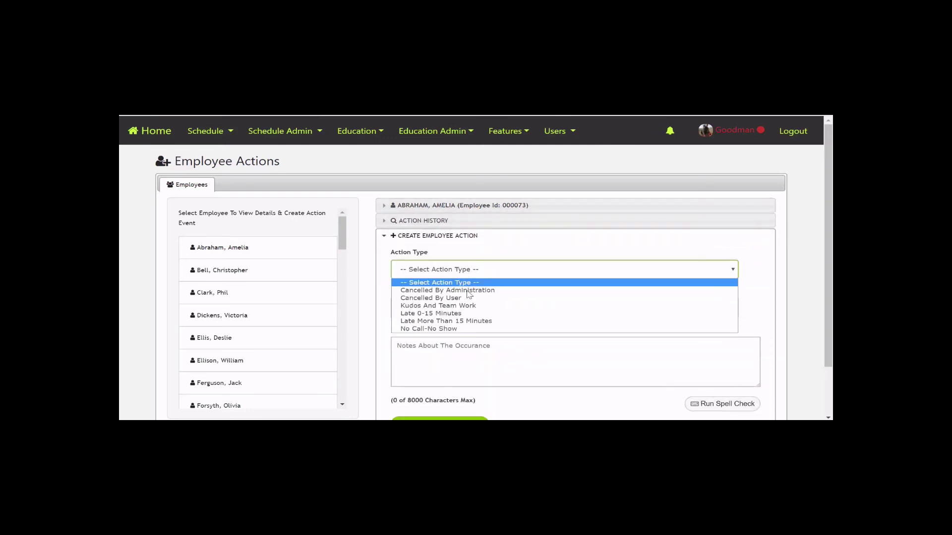
pyautogui.click(460, 303)
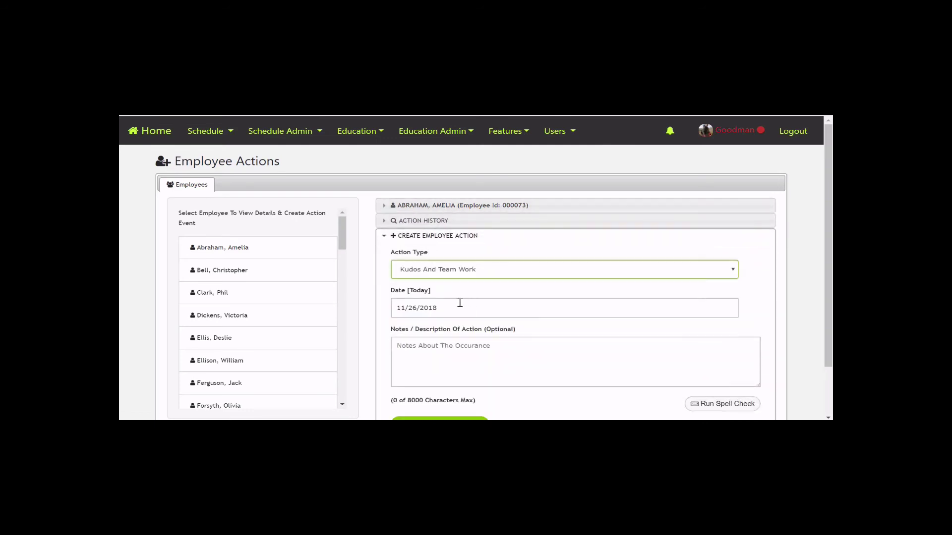
pyautogui.click(415, 309)
pyautogui.click(402, 413)
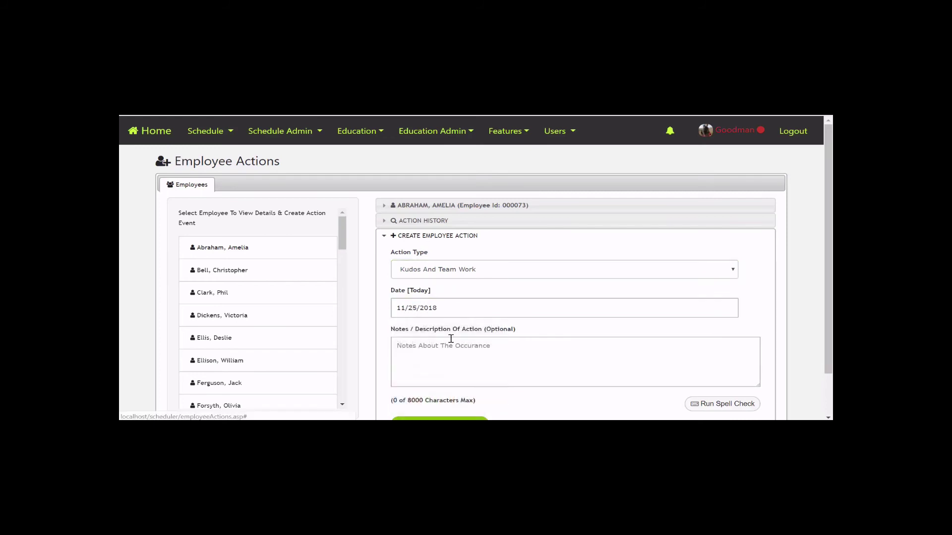
pyautogui.click(448, 351)
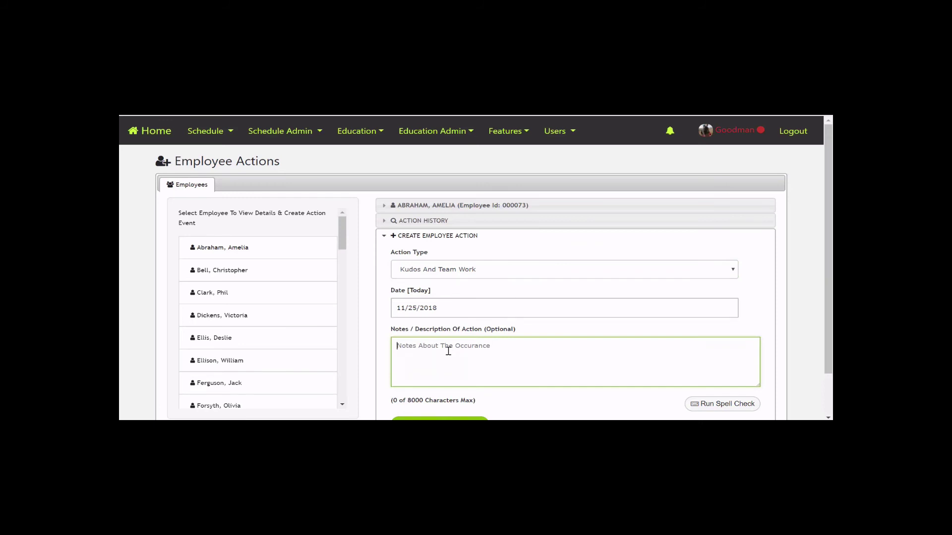
pyautogui.write('Came in to help wi')
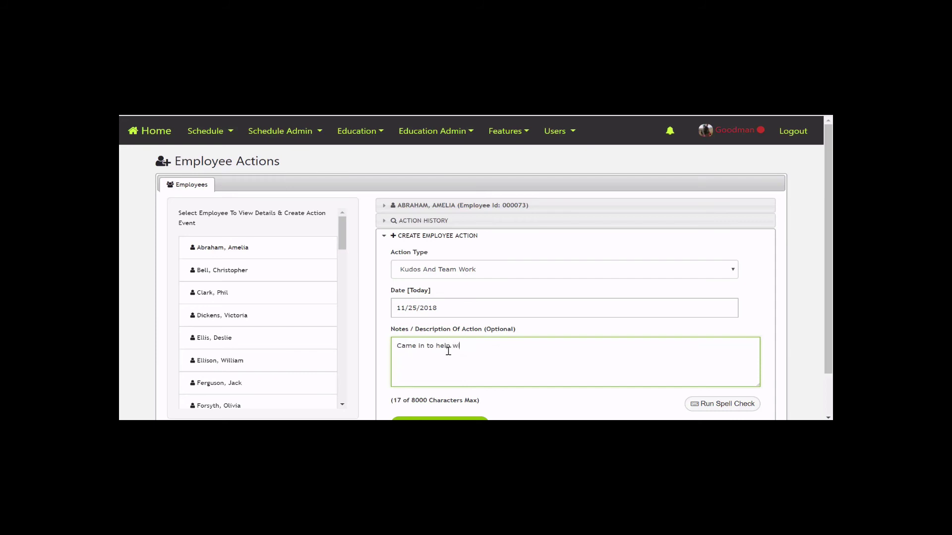
pyautogui.write('th coverage')
# Create the Kudos And Team Work action, then collapse the history and reopen the employee's summary.
pyautogui.scroll(-1, 474, 364)
pyautogui.click(460, 375)
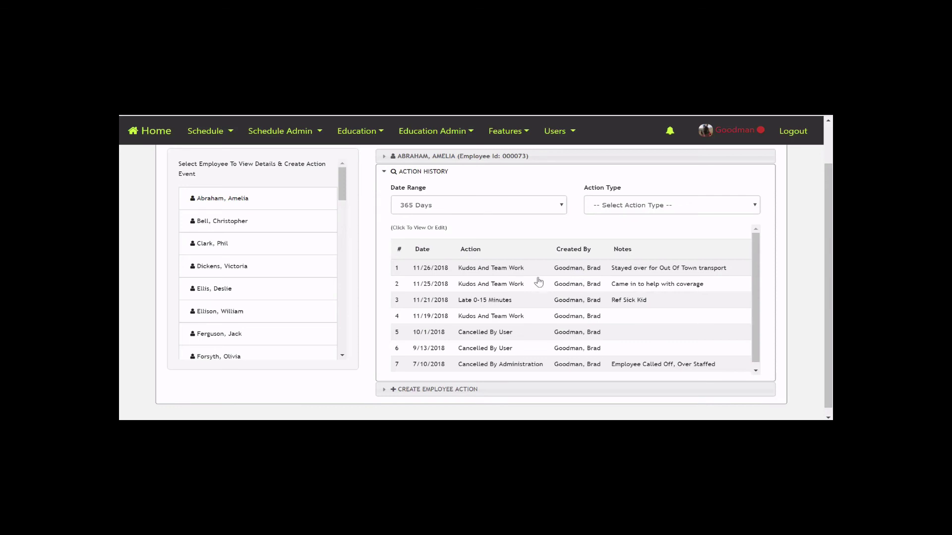
pyautogui.scroll(1, 538, 280)
pyautogui.click(493, 224)
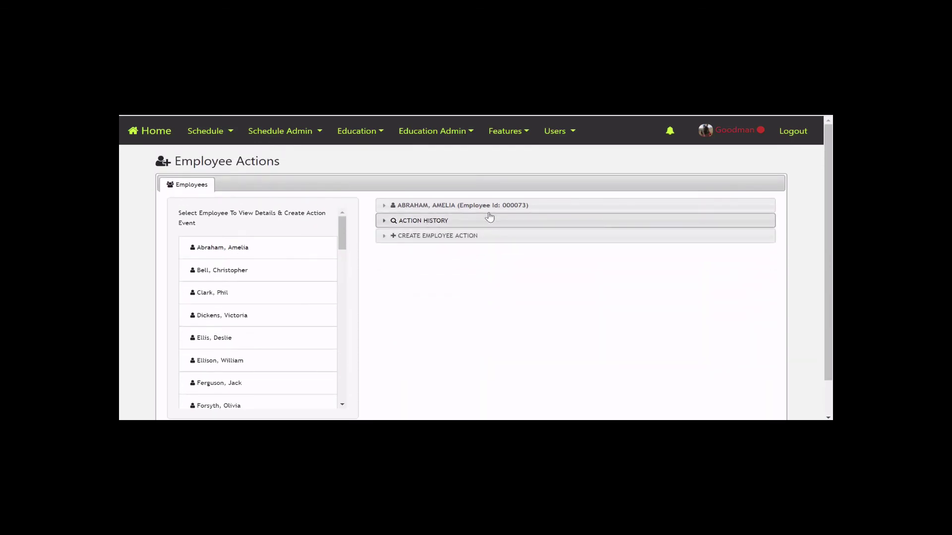
pyautogui.click(490, 208)
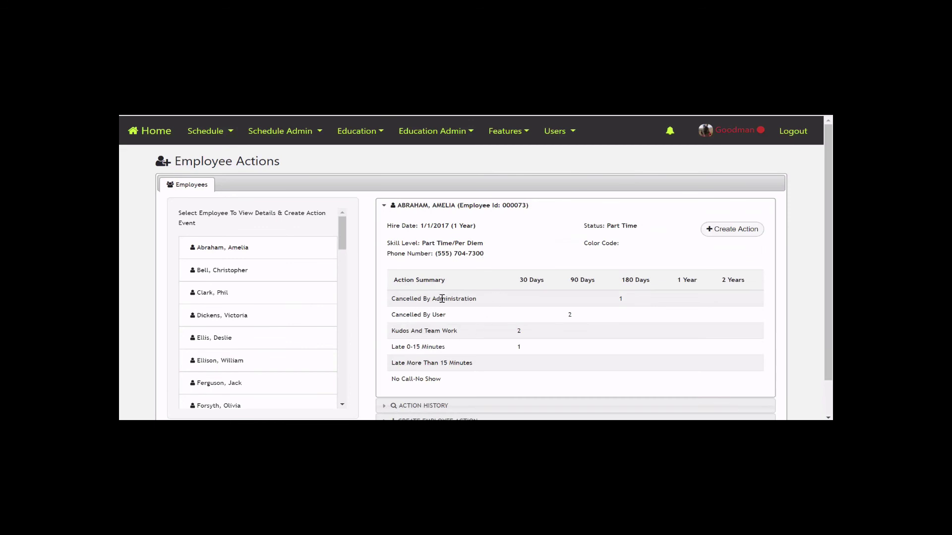